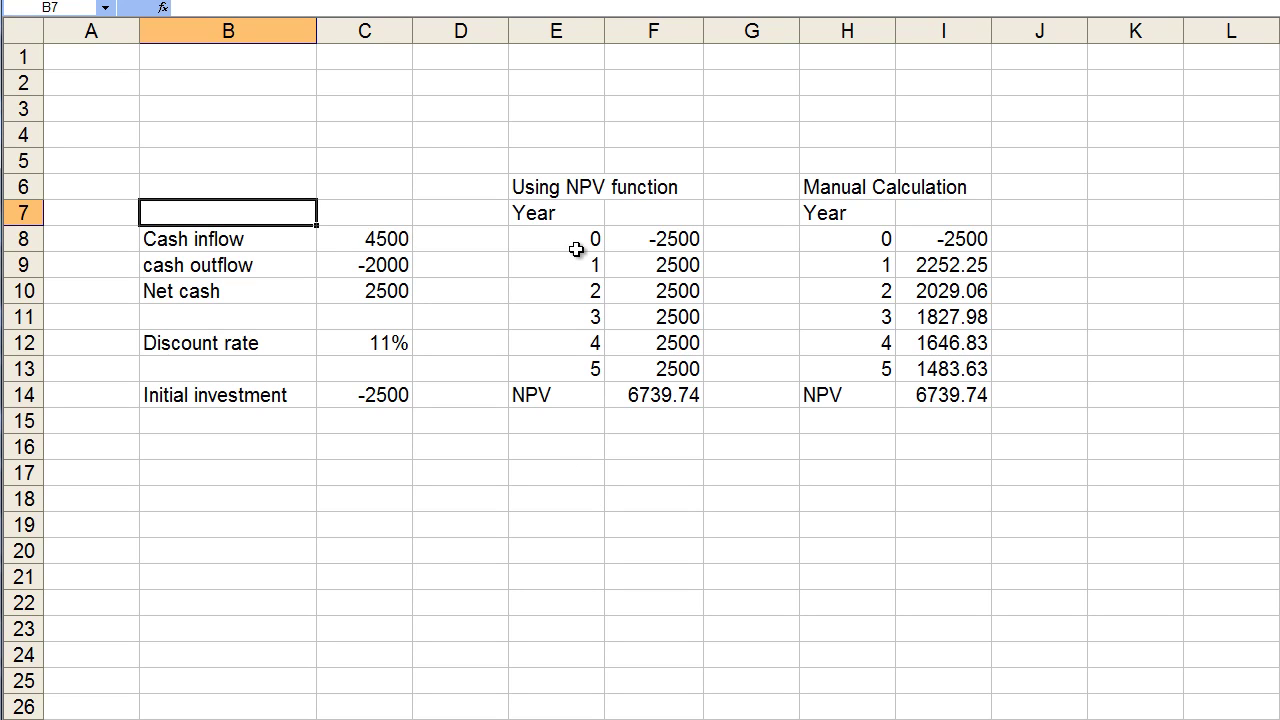
- Examine the year 0 to 5 timeline under Using NPV function and the formula behind Net cash in C10
{"action": "left_click_drag", "start_coordinate": [575, 241], "coordinate": [582, 362]}
{"action": "left_click", "coordinate": [530, 214]}
{"action": "left_click", "coordinate": [539, 240]}
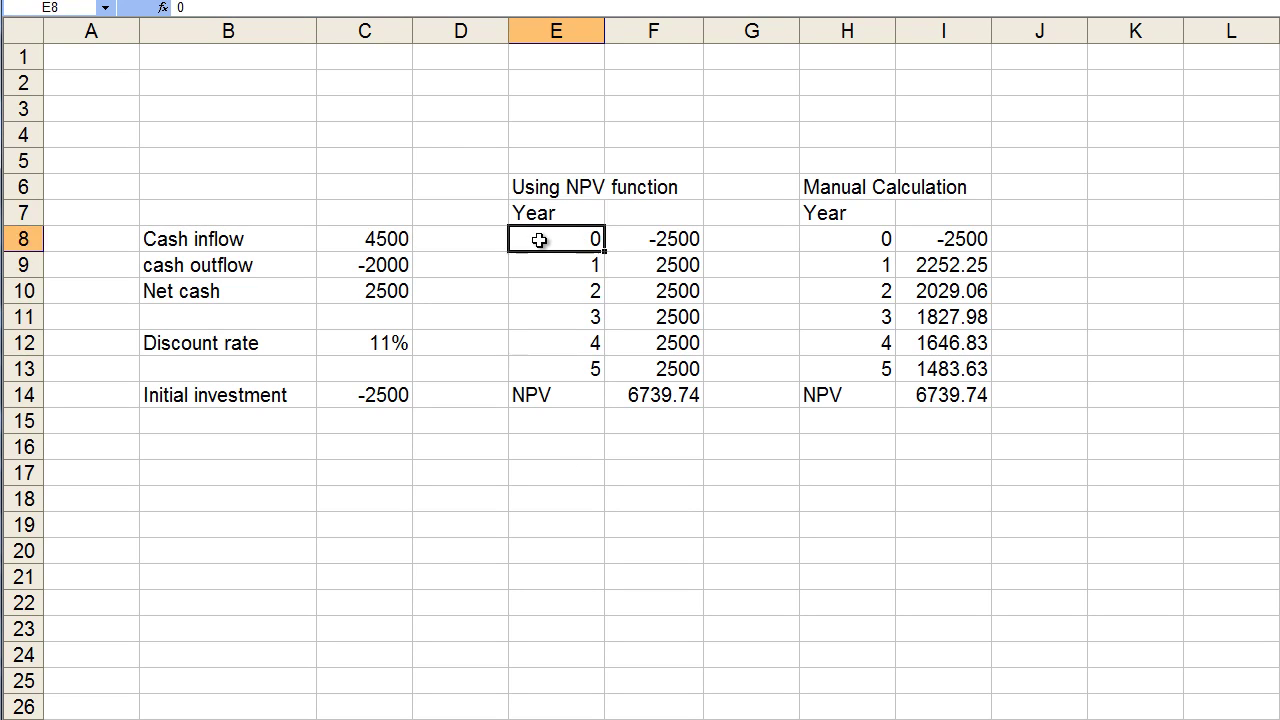
{"action": "left_click", "coordinate": [550, 373]}
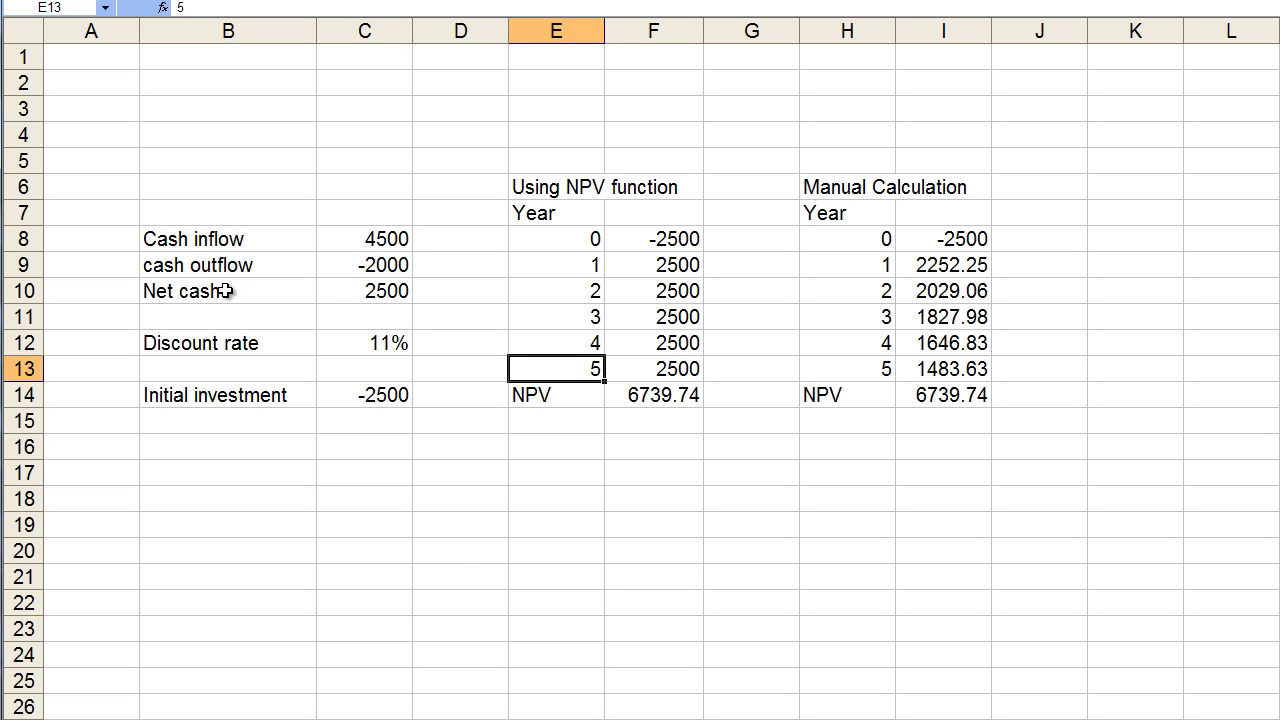
{"action": "left_click", "coordinate": [362, 294]}
{"action": "double_click", "coordinate": [362, 294]}
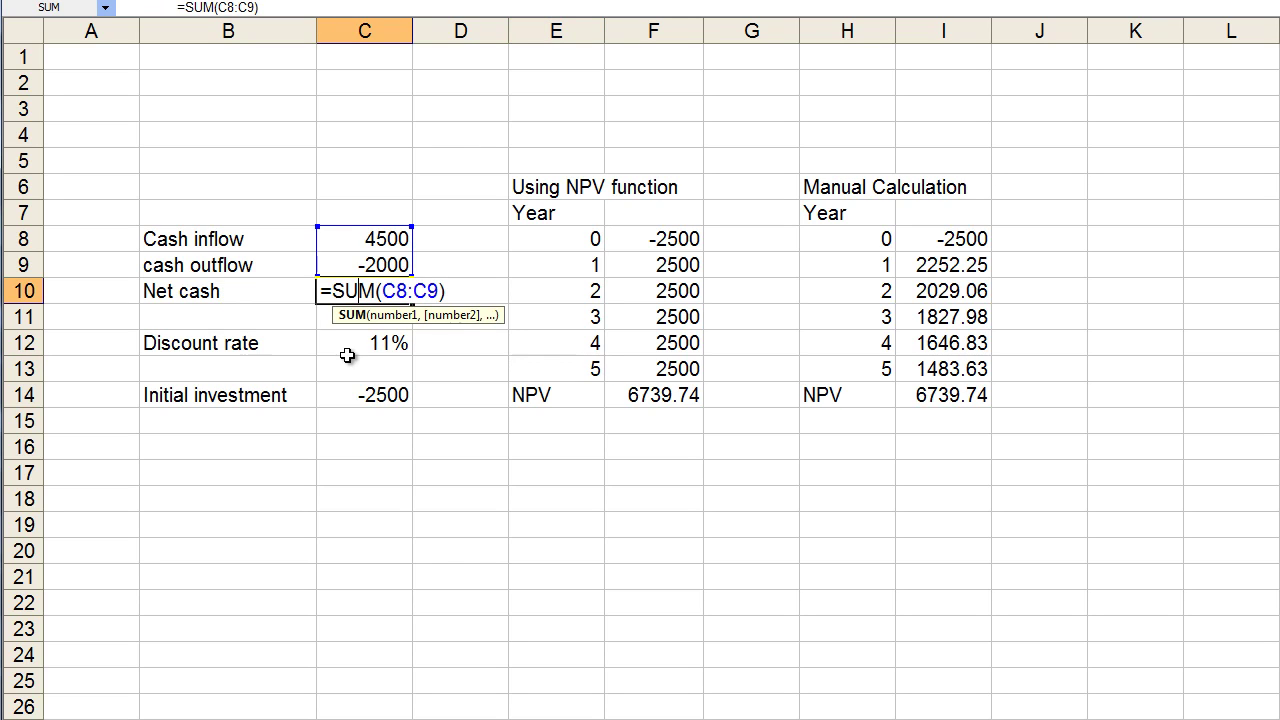
{"action": "key", "text": "Escape"}
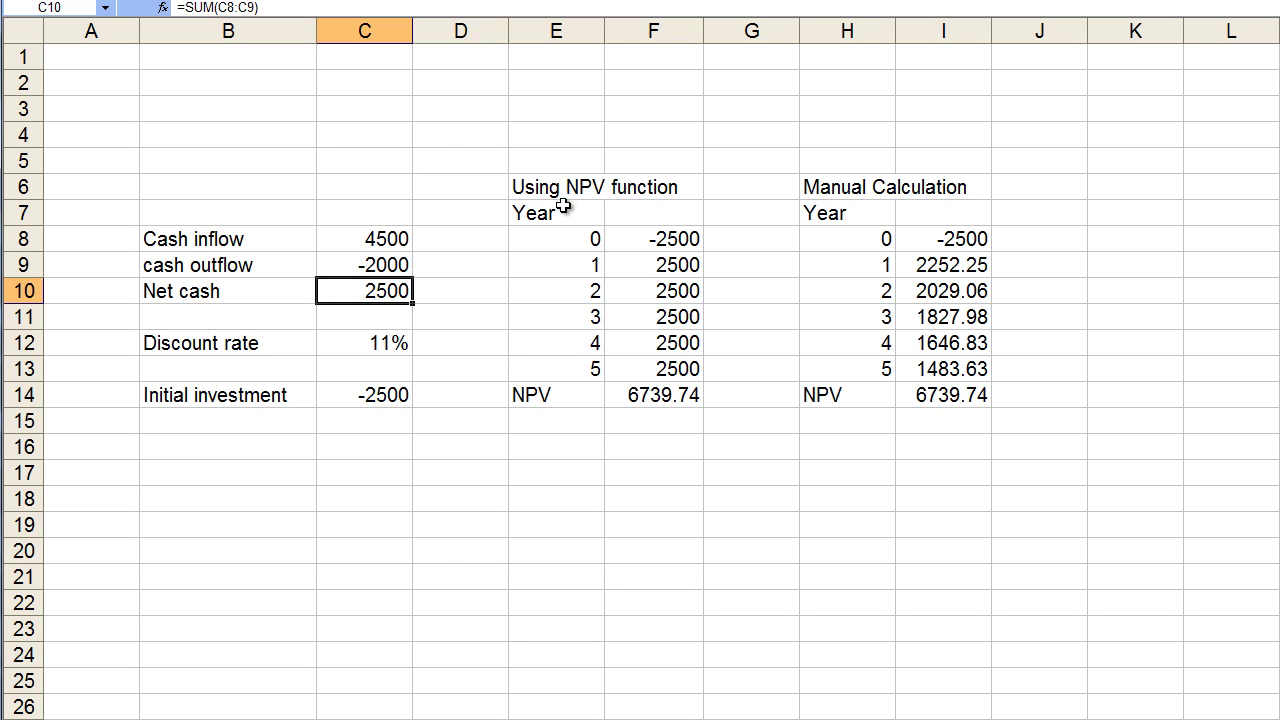
- Review the headings of the two calculation methods and the year 0 formula in F8
{"action": "left_click_drag", "start_coordinate": [555, 191], "coordinate": [680, 190]}
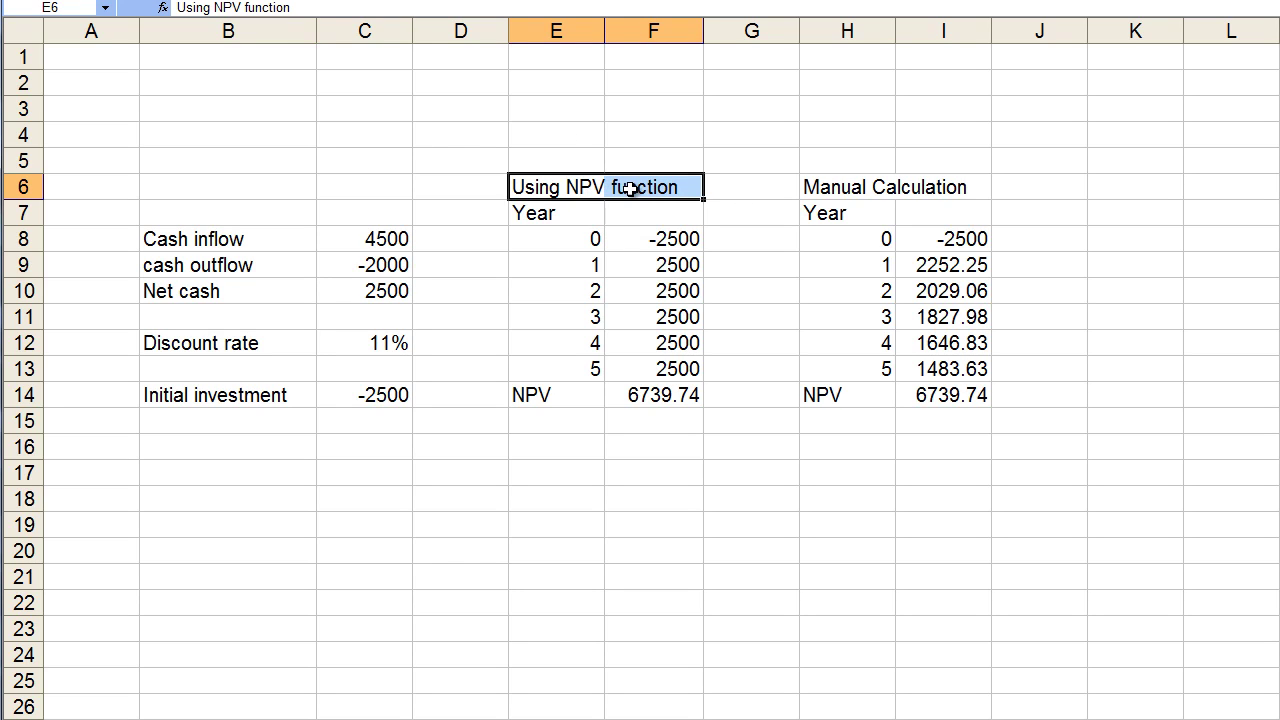
{"action": "left_click", "coordinate": [838, 187]}
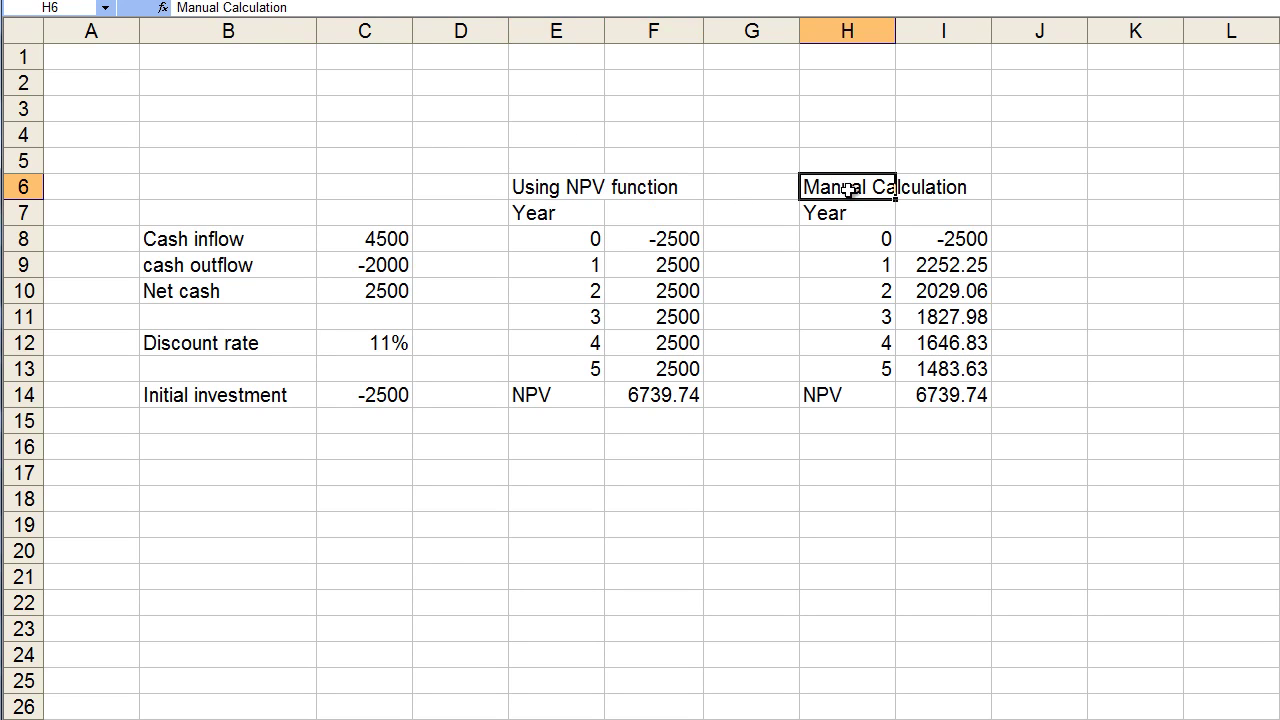
{"action": "left_click_drag", "start_coordinate": [851, 187], "coordinate": [917, 186]}
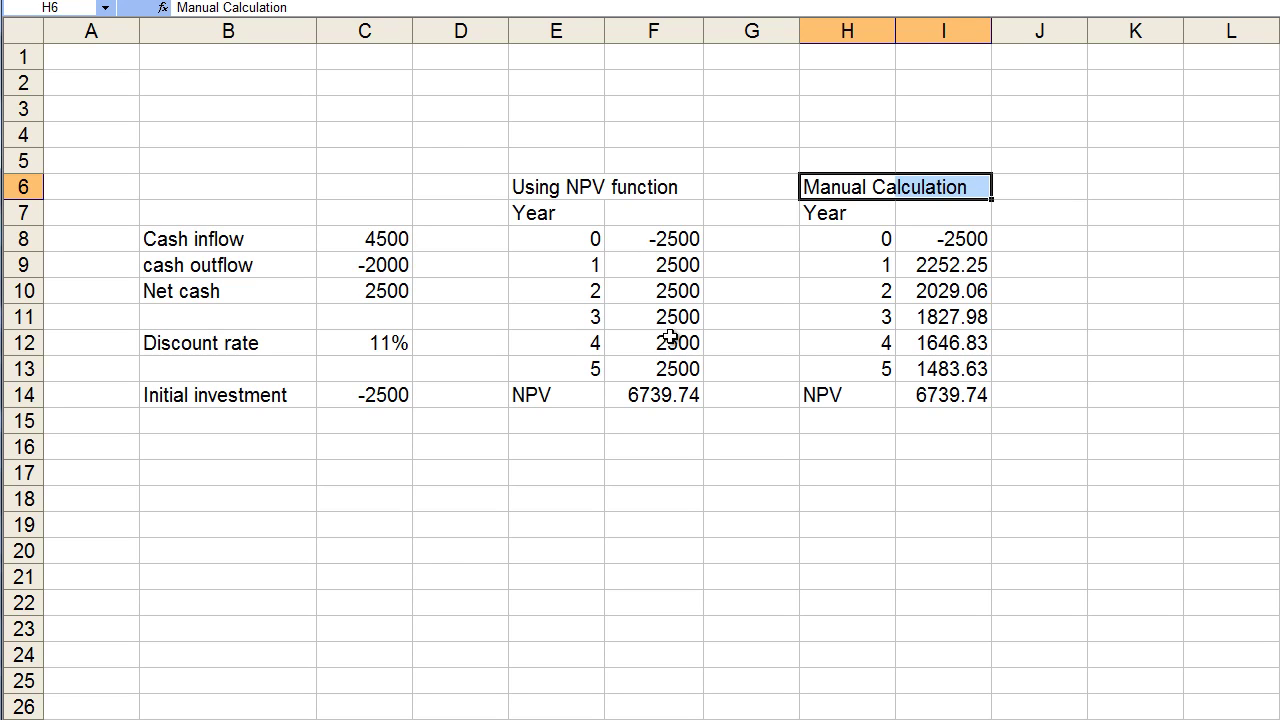
{"action": "left_click", "coordinate": [654, 240]}
{"action": "double_click", "coordinate": [648, 240]}
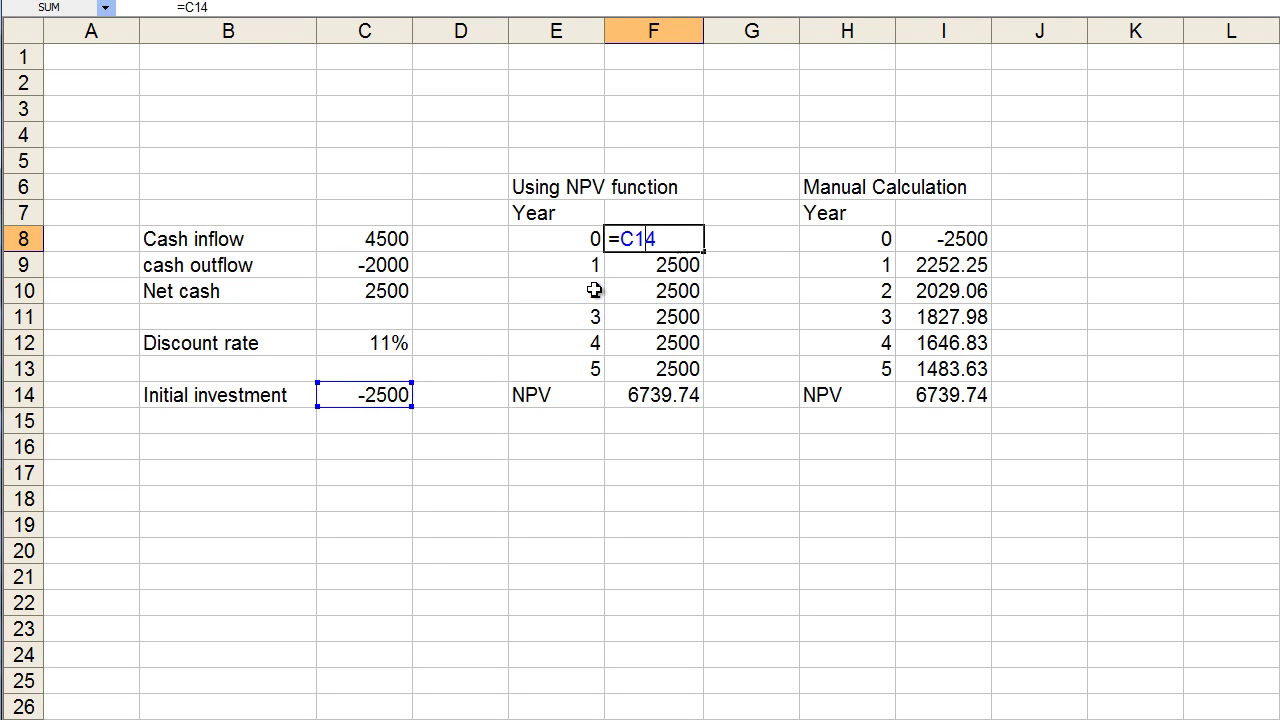
{"action": "key", "text": "Escape"}
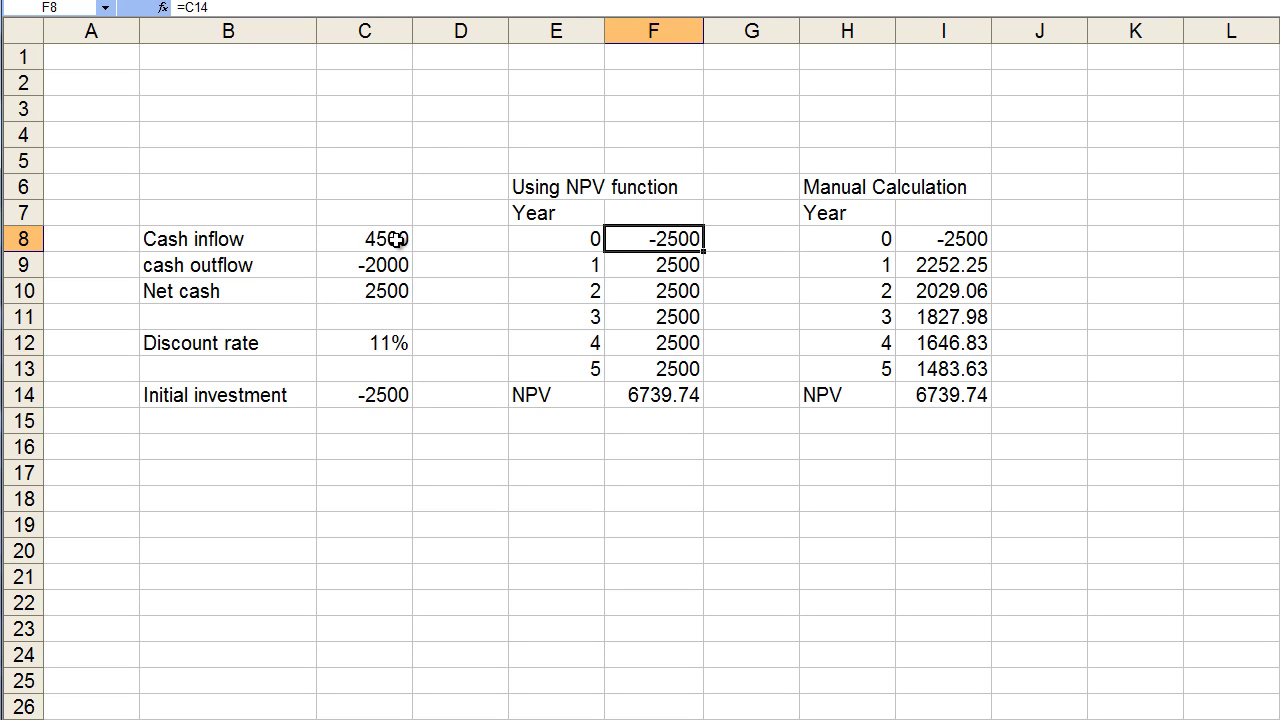
- Check the year 1 formula =$C$10 in F9 and fill it down through year 5 in F13
{"action": "left_click", "coordinate": [674, 263]}
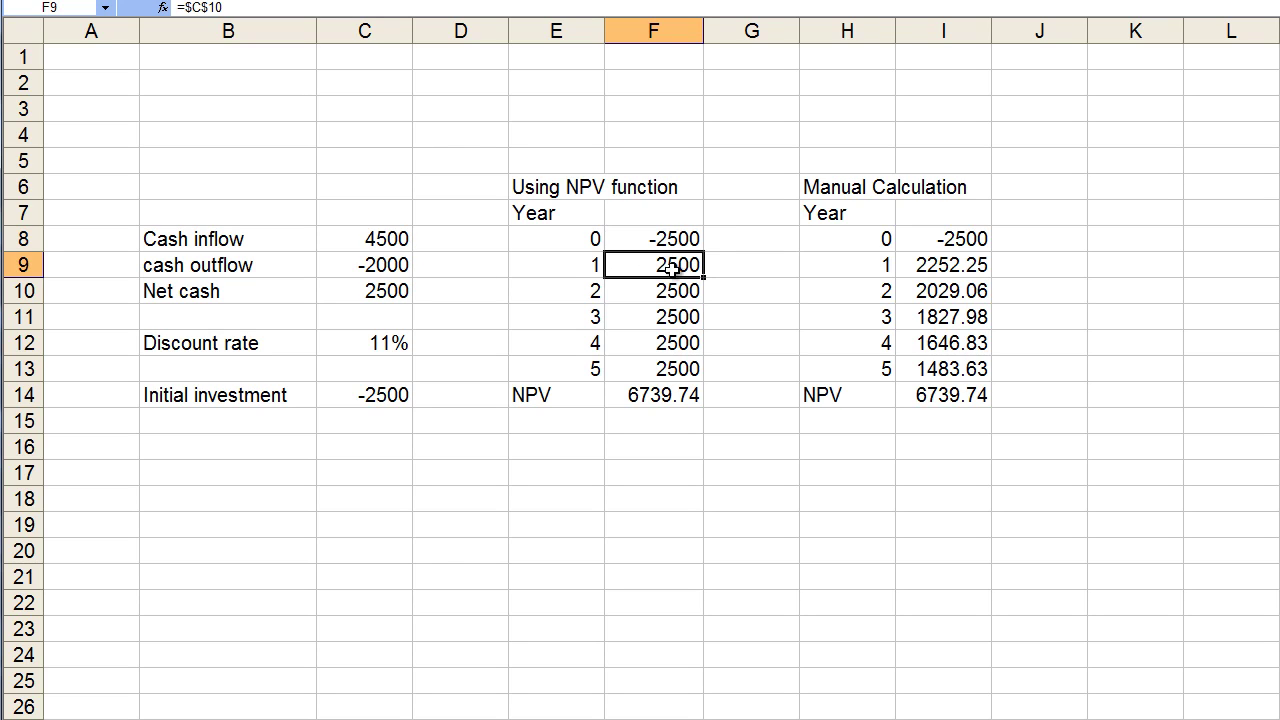
{"action": "double_click", "coordinate": [662, 268]}
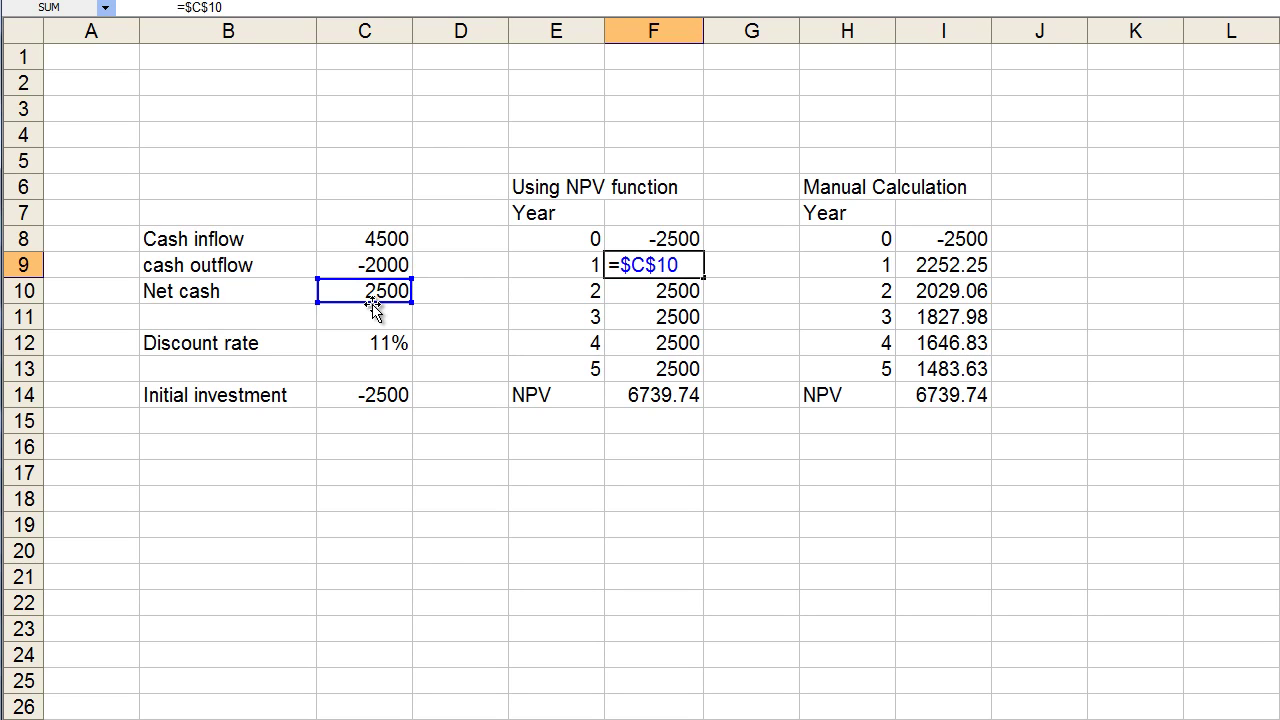
{"action": "key", "text": "ctrl+Return"}
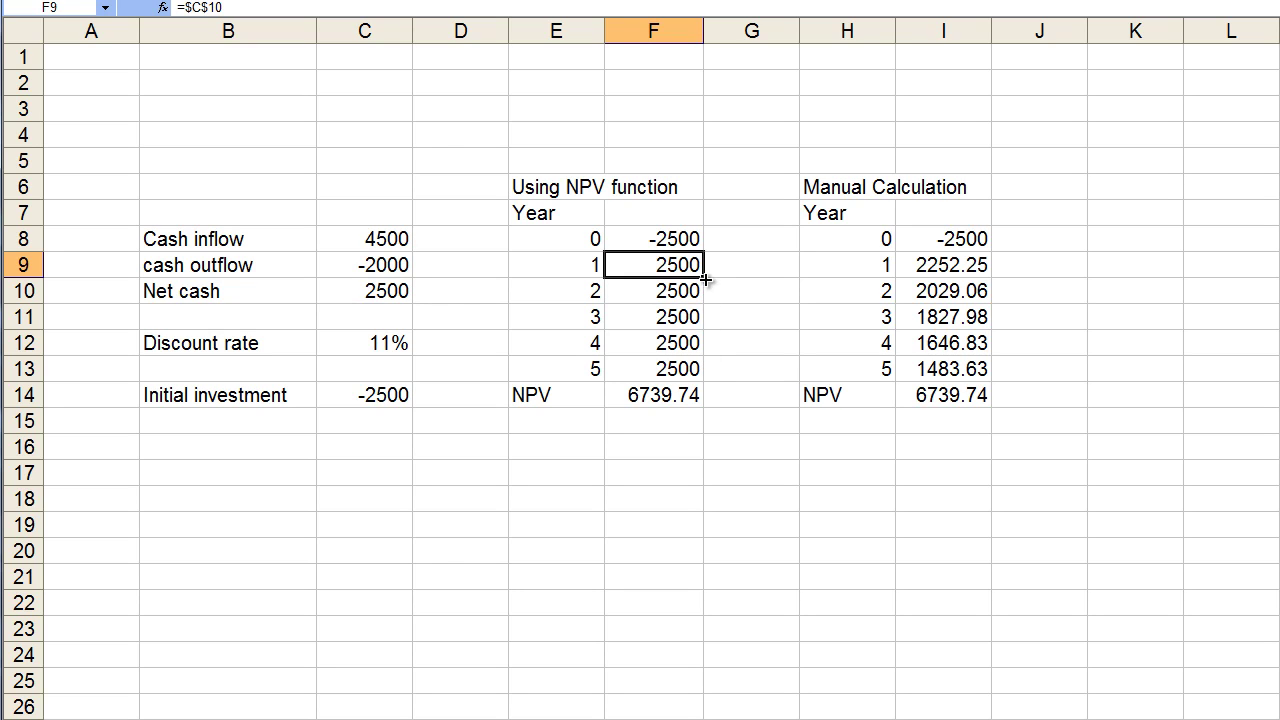
{"action": "left_click_drag", "start_coordinate": [704, 279], "coordinate": [705, 372]}
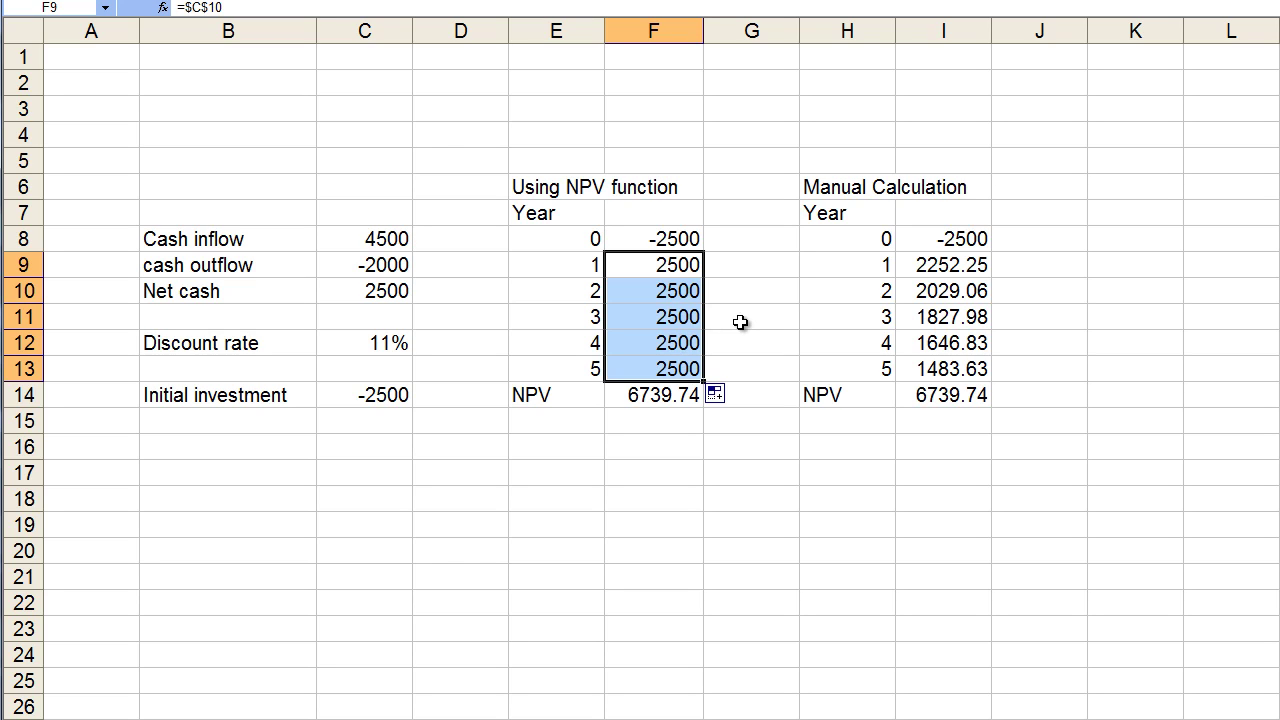
- Inspect the NPV formula in F14, including its rate argument, its cash flow range and the added year 0 amount
{"action": "left_click", "coordinate": [660, 447]}
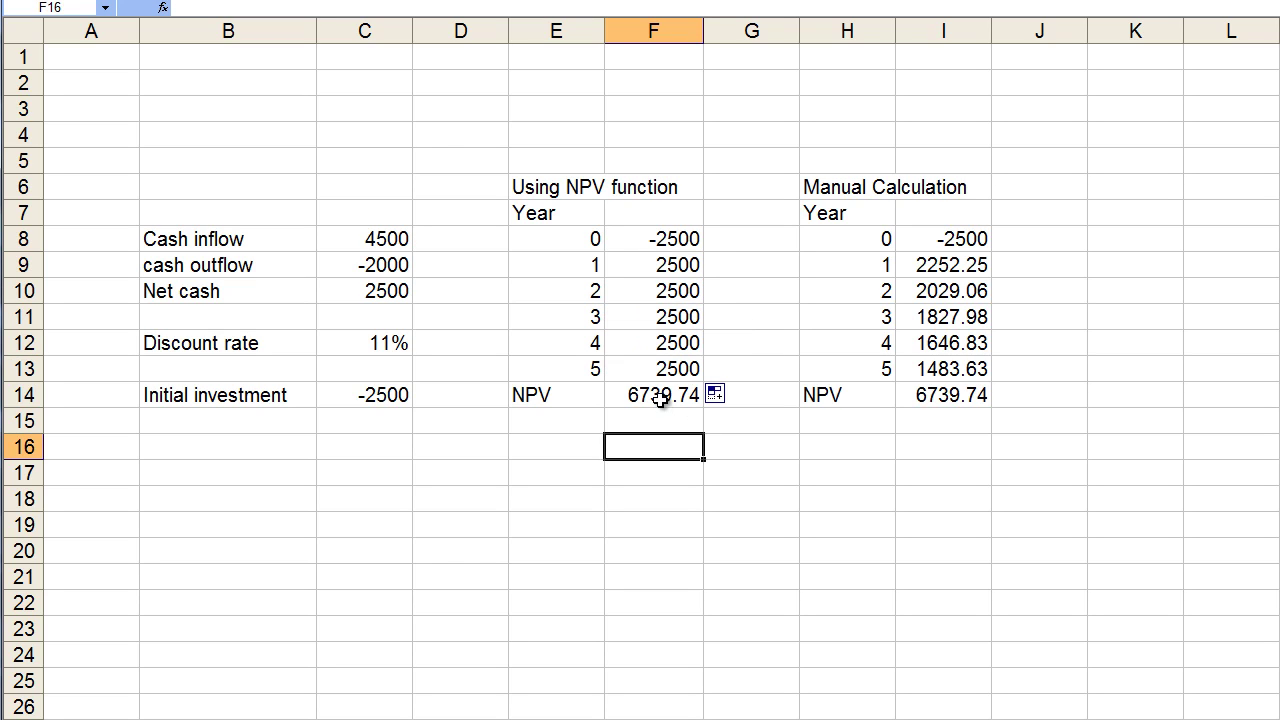
{"action": "double_click", "coordinate": [660, 397]}
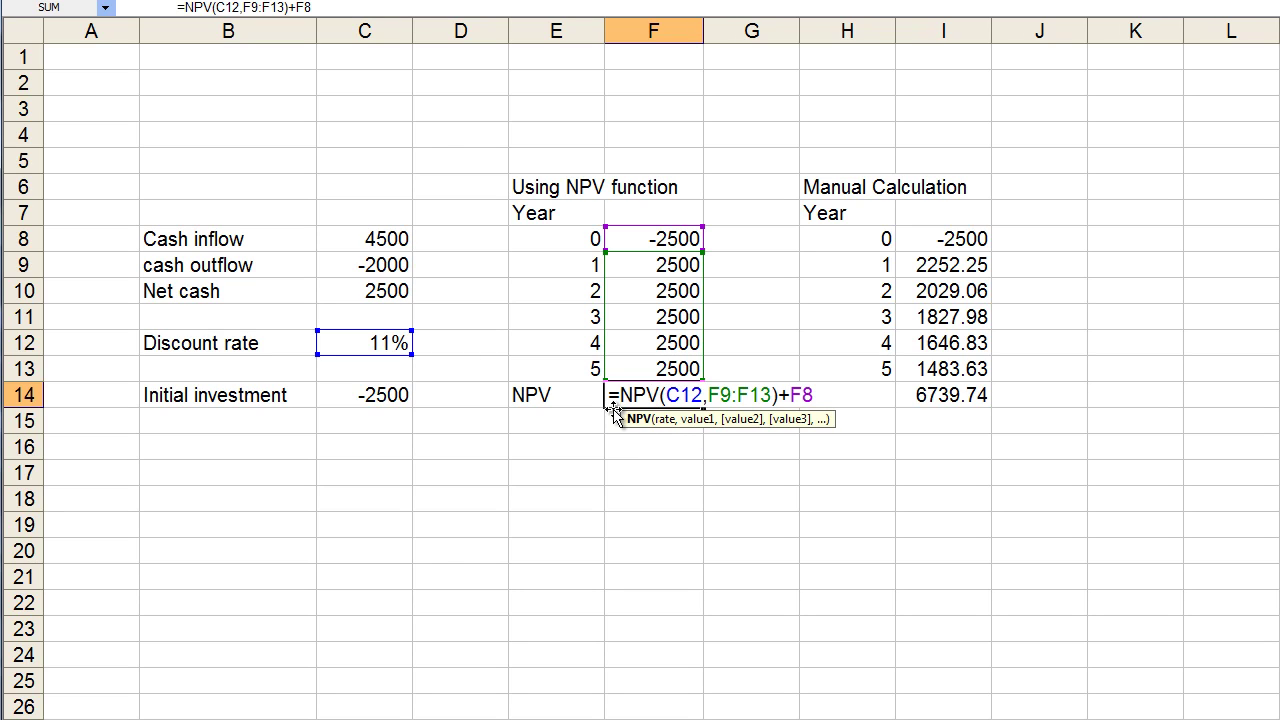
{"action": "double_click", "coordinate": [676, 396]}
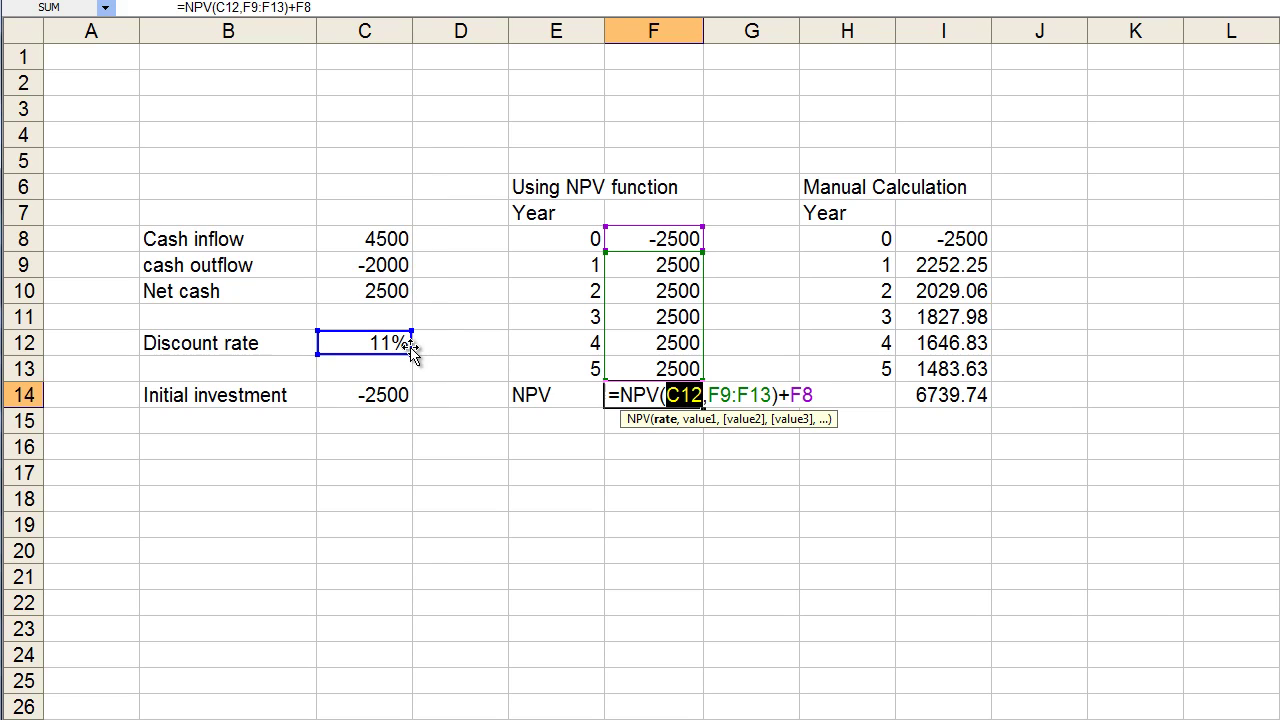
{"action": "double_click", "coordinate": [743, 398]}
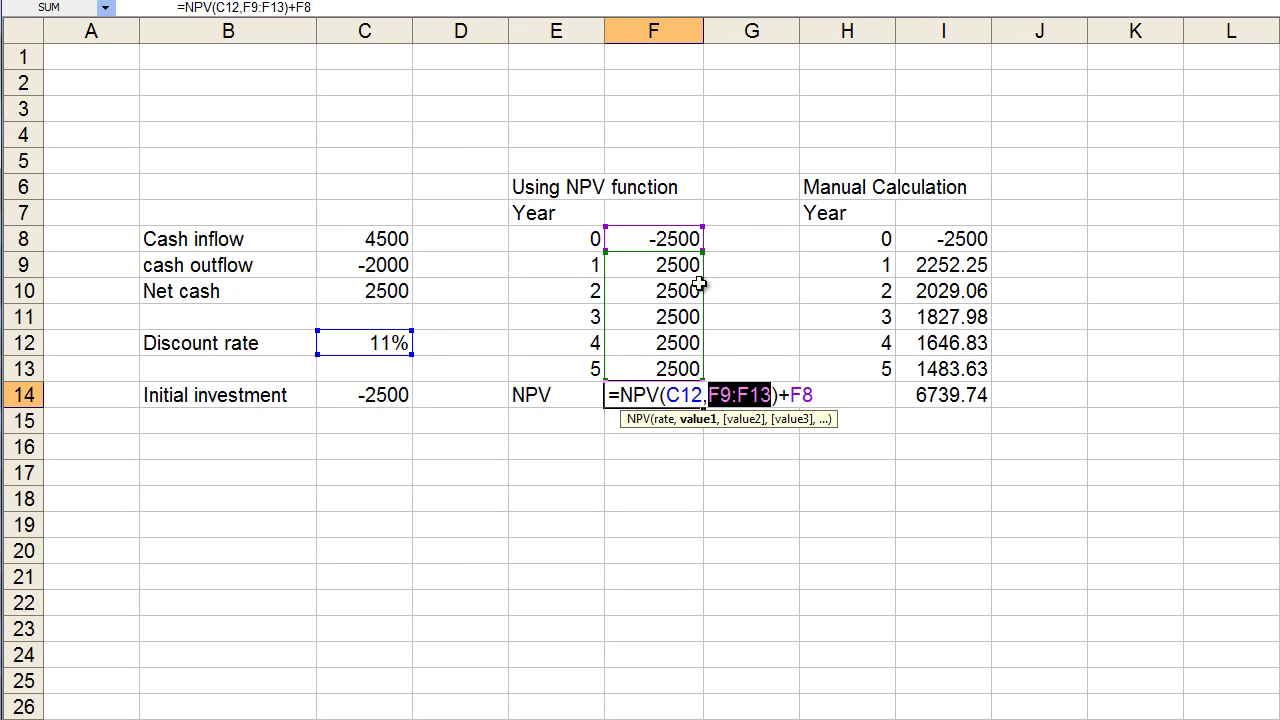
{"action": "left_click", "coordinate": [779, 397]}
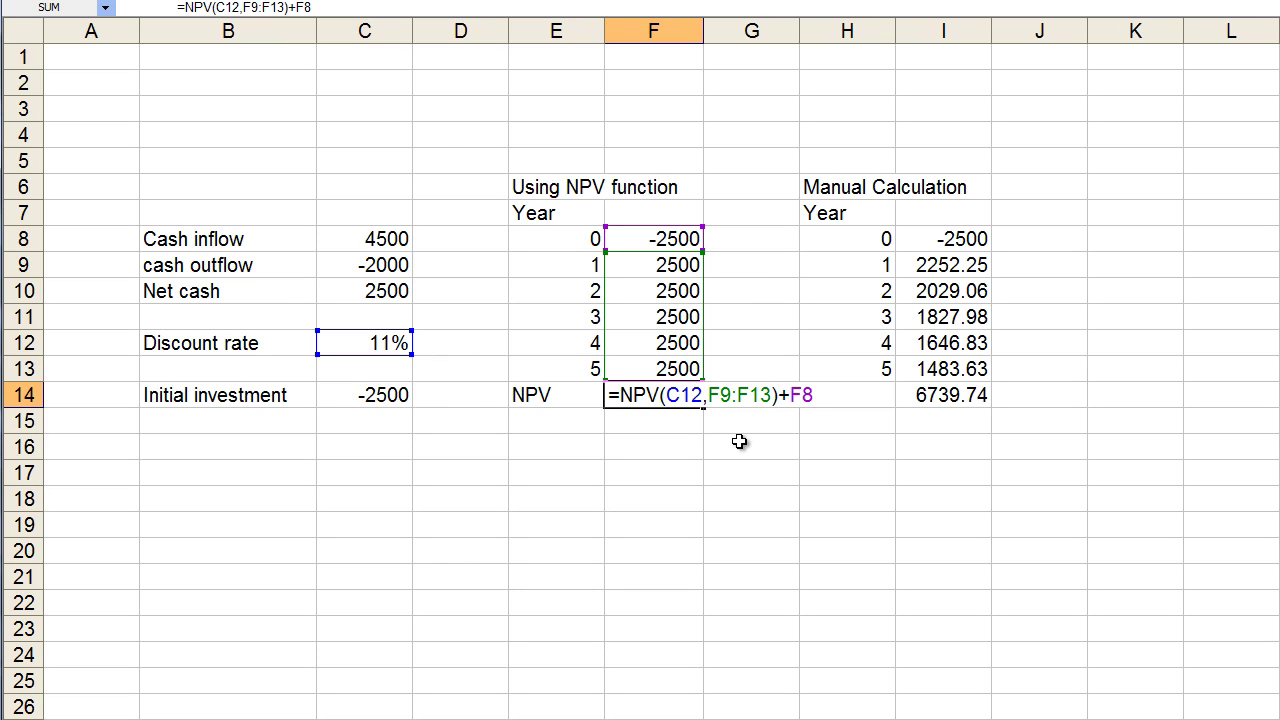
{"action": "key", "text": "ctrl+Return"}
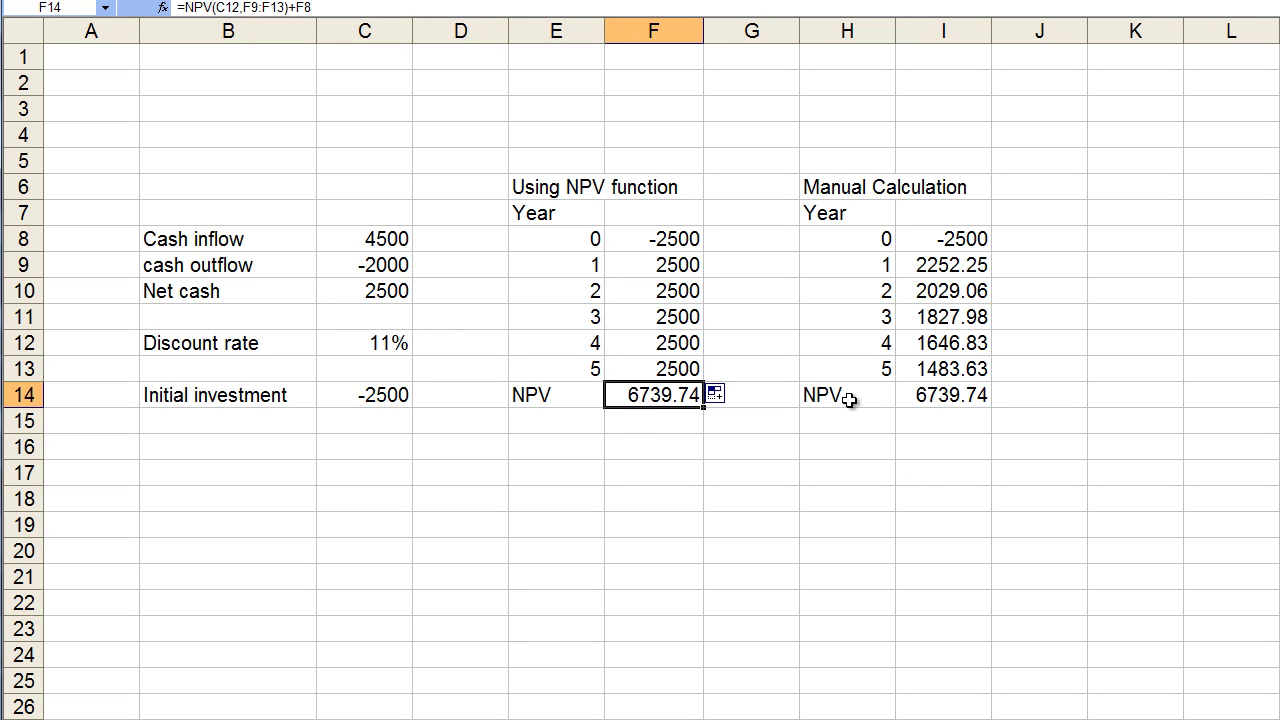
- Examine the Manual Calculation formulas for year 0 in I8 and year 1 in I9
{"action": "left_click", "coordinate": [938, 241]}
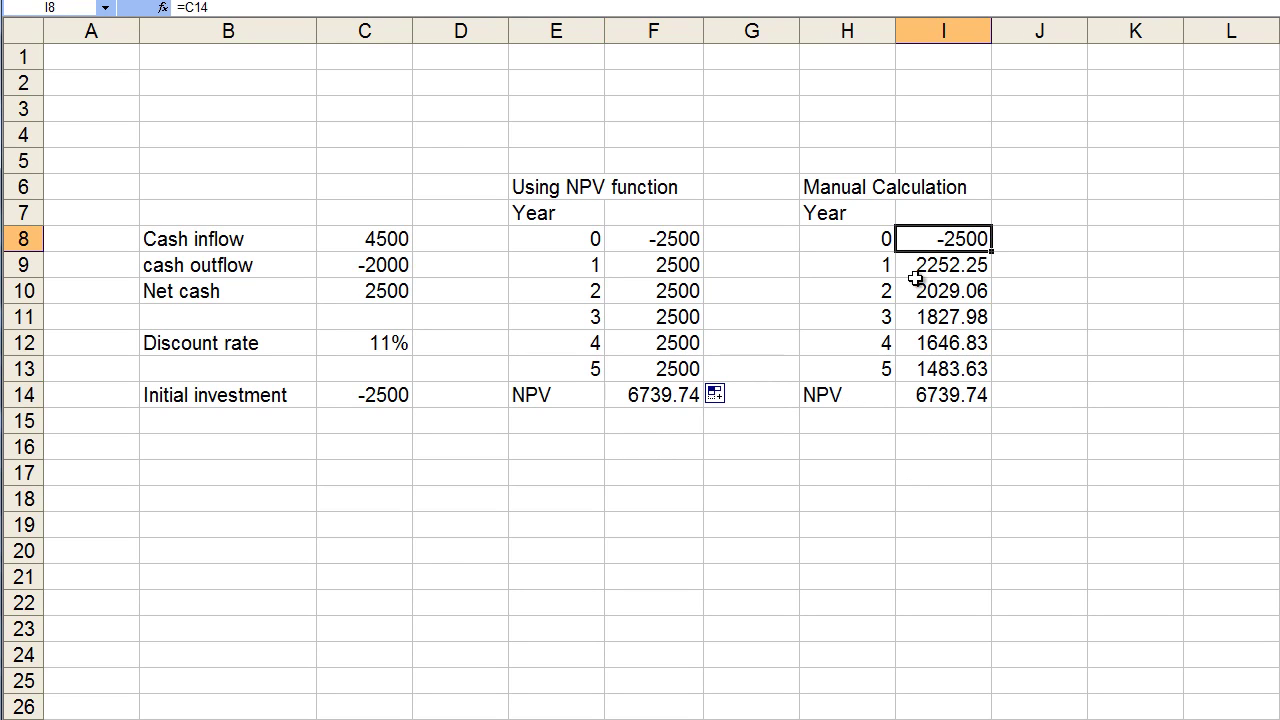
{"action": "double_click", "coordinate": [952, 238]}
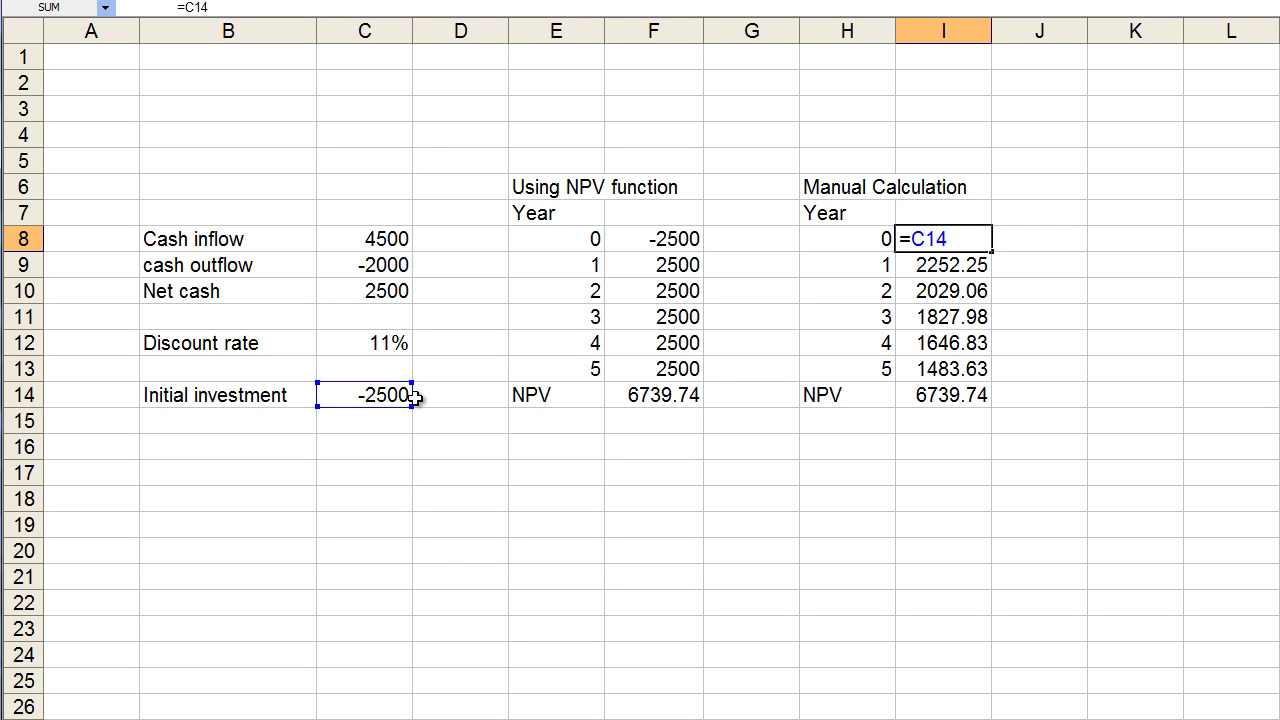
{"action": "key", "text": "ctrl+Return"}
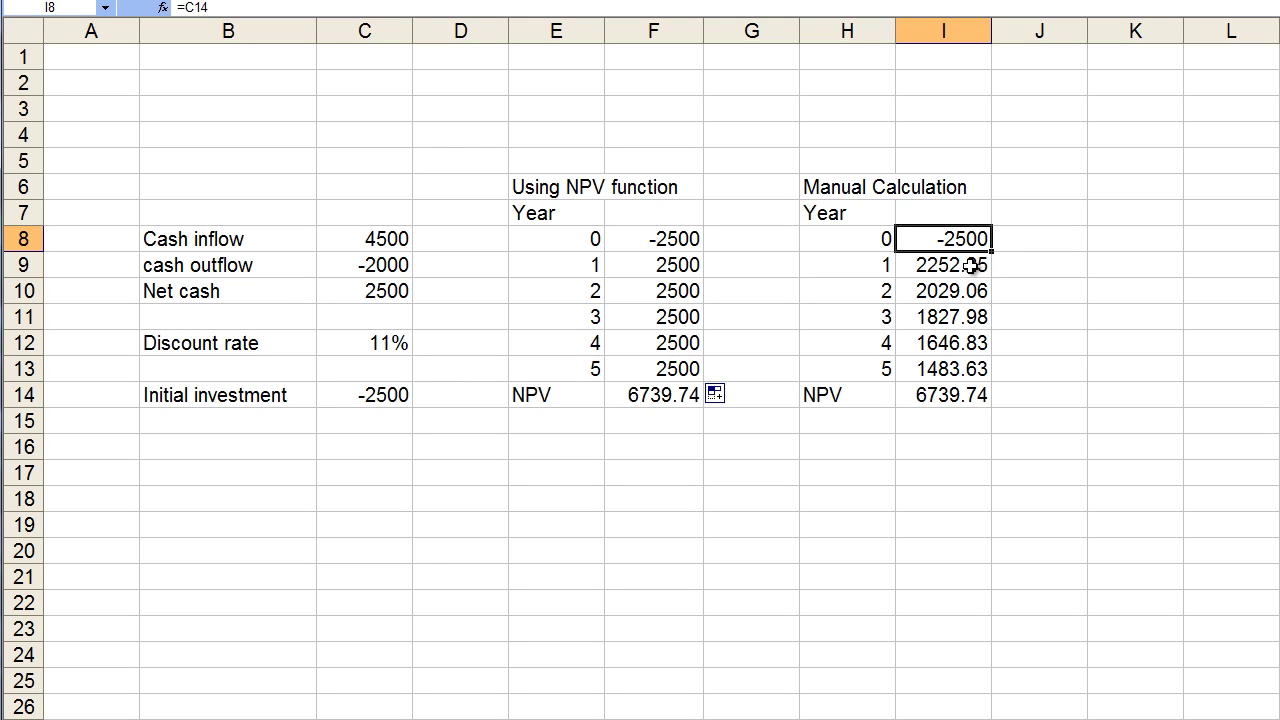
{"action": "left_click", "coordinate": [972, 265]}
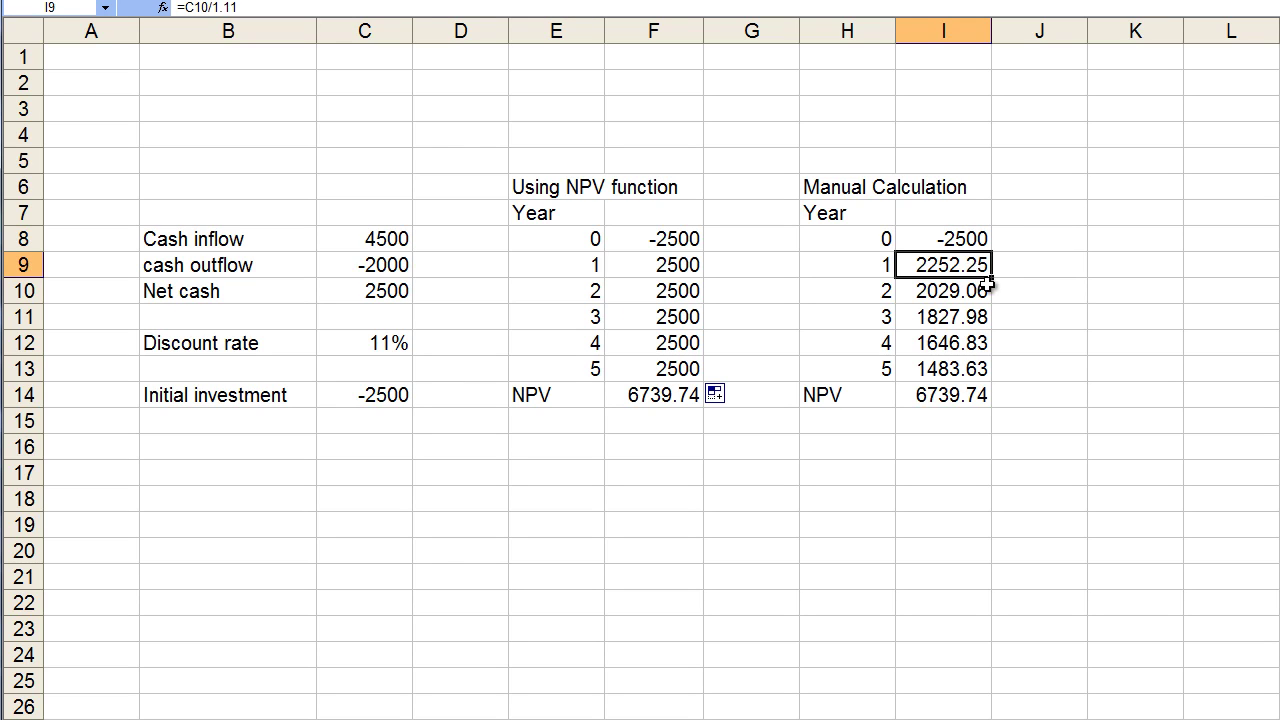
{"action": "double_click", "coordinate": [964, 265]}
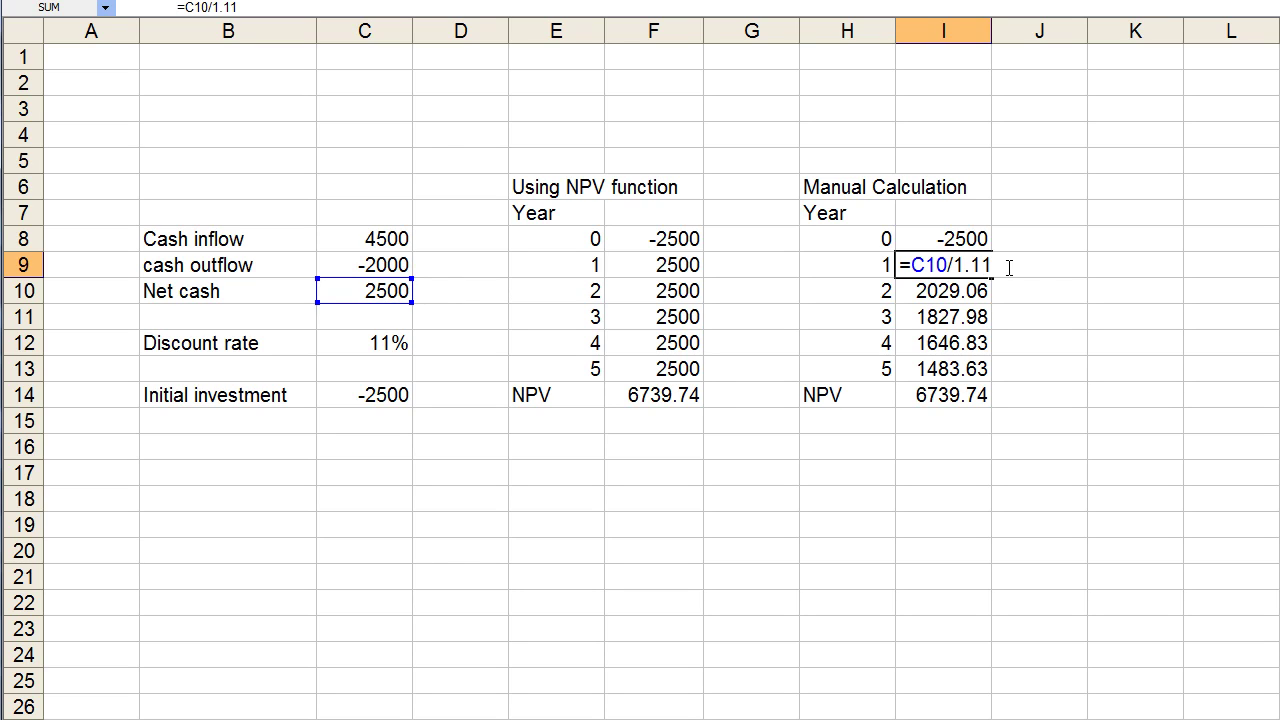
{"action": "key", "text": "Return"}
- Examine the exponents in the manual discounting formulas for years 2, 3 and 5
{"action": "key", "text": "F2"}
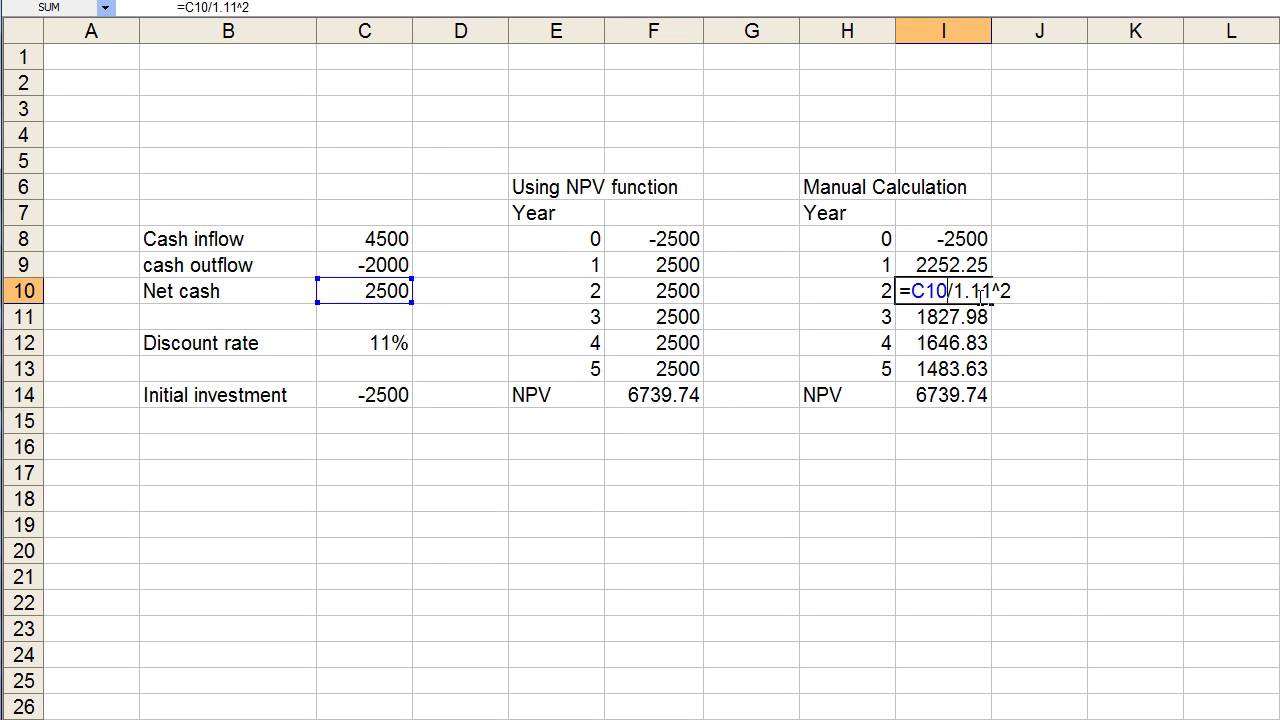
{"action": "left_click_drag", "start_coordinate": [1003, 290], "coordinate": [1016, 291]}
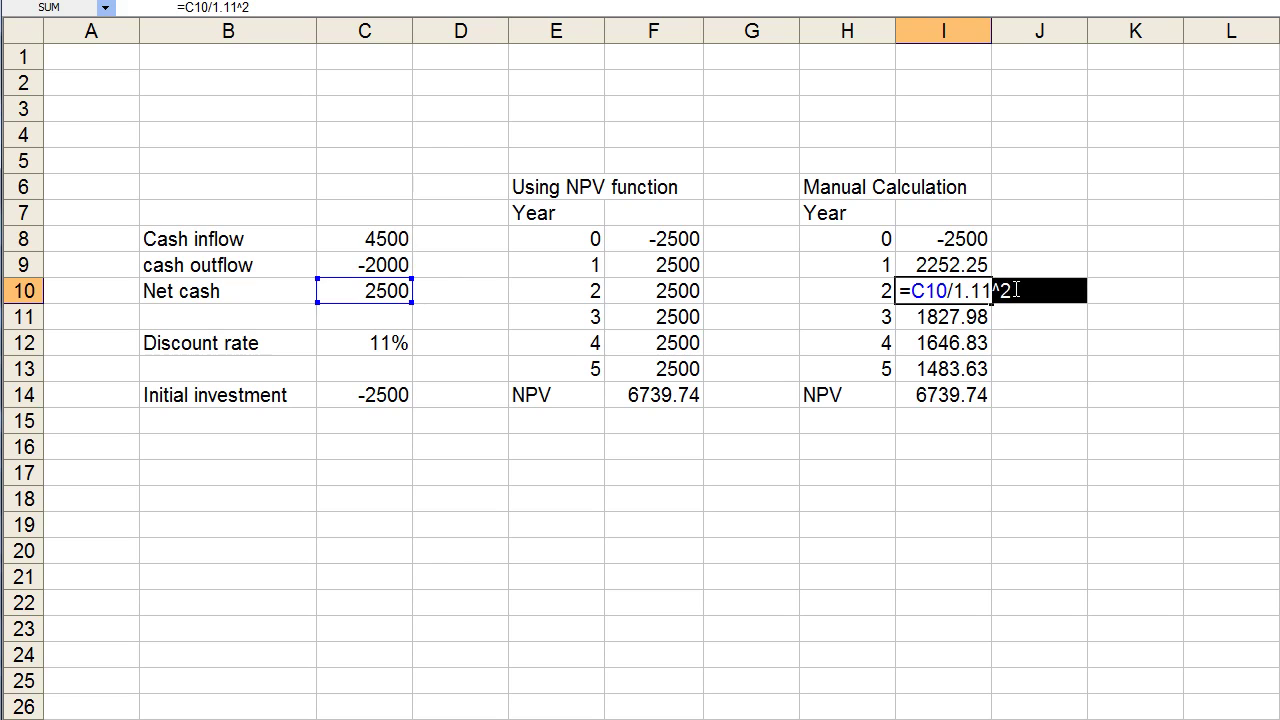
{"action": "key", "text": "Return"}
{"action": "key", "text": "F2"}
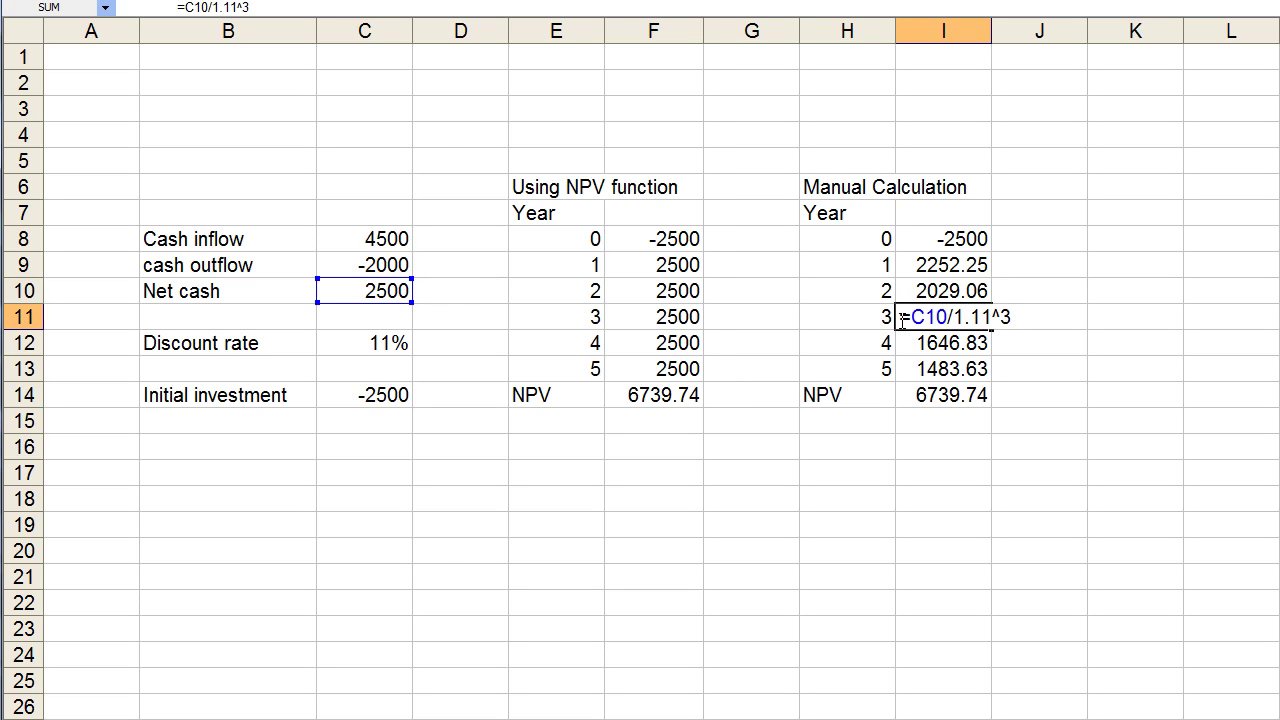
{"action": "left_click", "coordinate": [962, 317]}
{"action": "key", "text": "Escape"}
{"action": "double_click", "coordinate": [977, 370]}
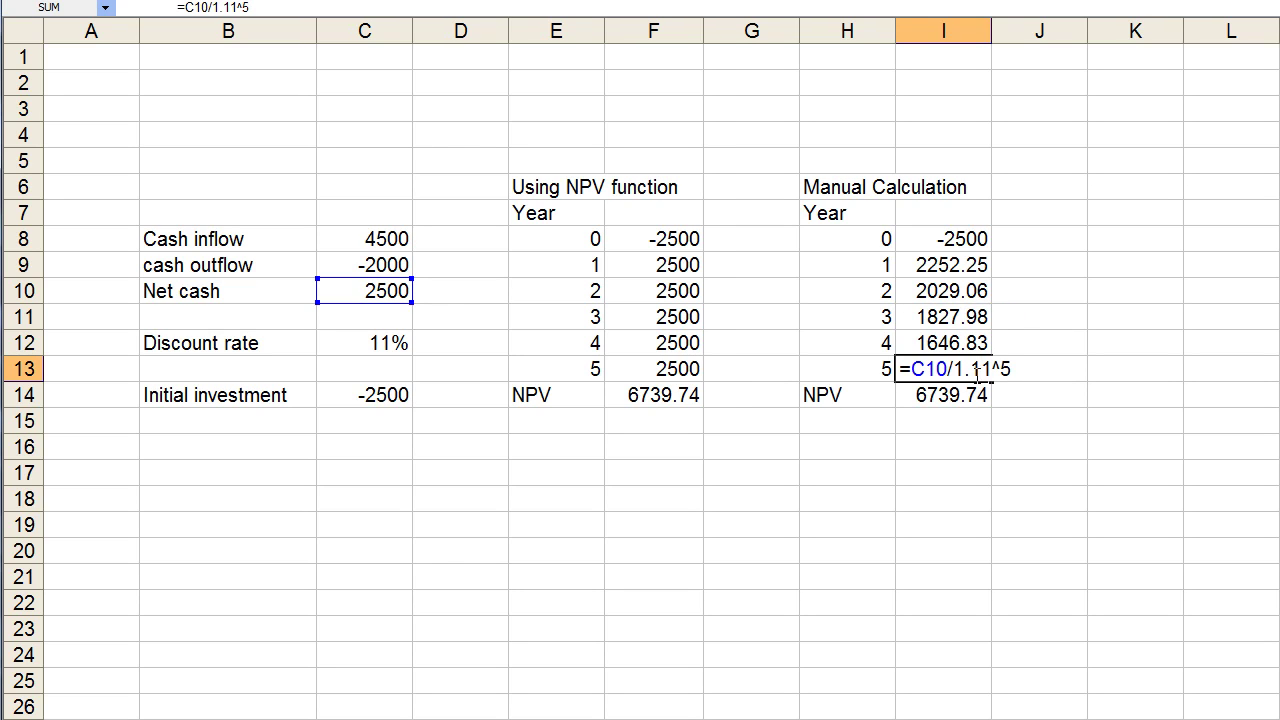
{"action": "key", "text": "Escape"}
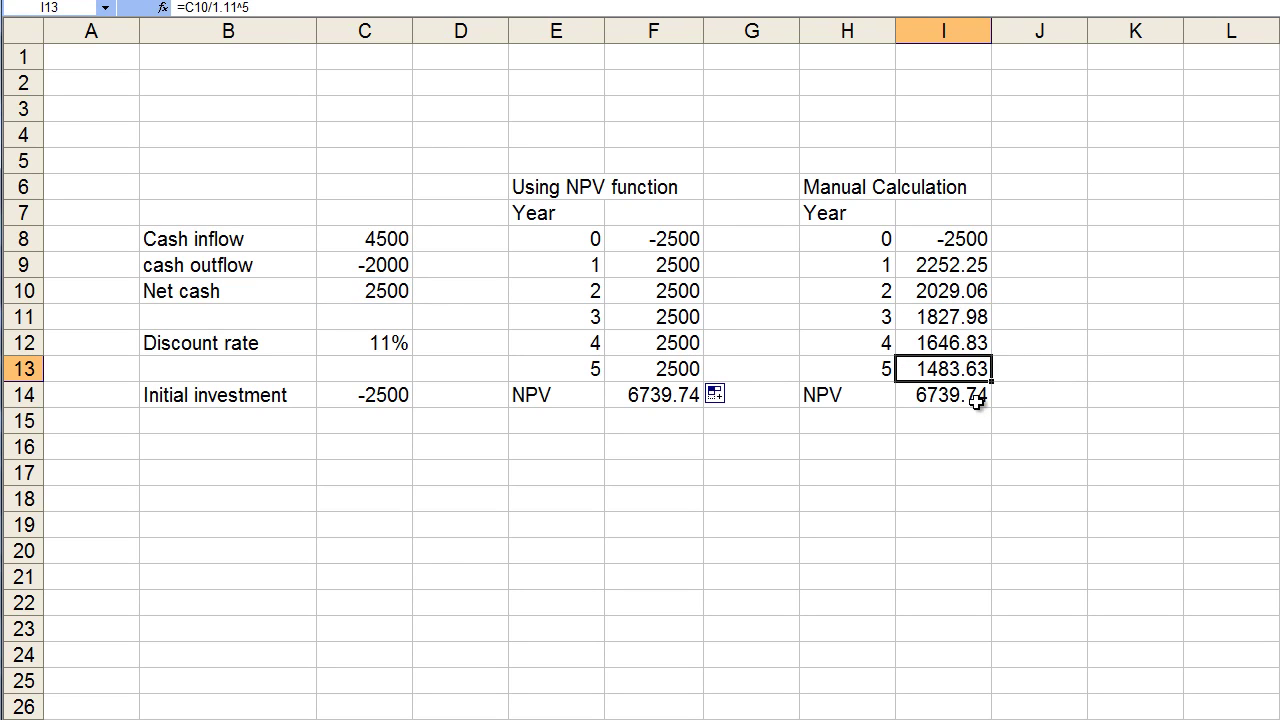
- Inspect the manual NPV formula in I14 and compare the Manual Calculation and Using NPV function sections
{"action": "double_click", "coordinate": [977, 398]}
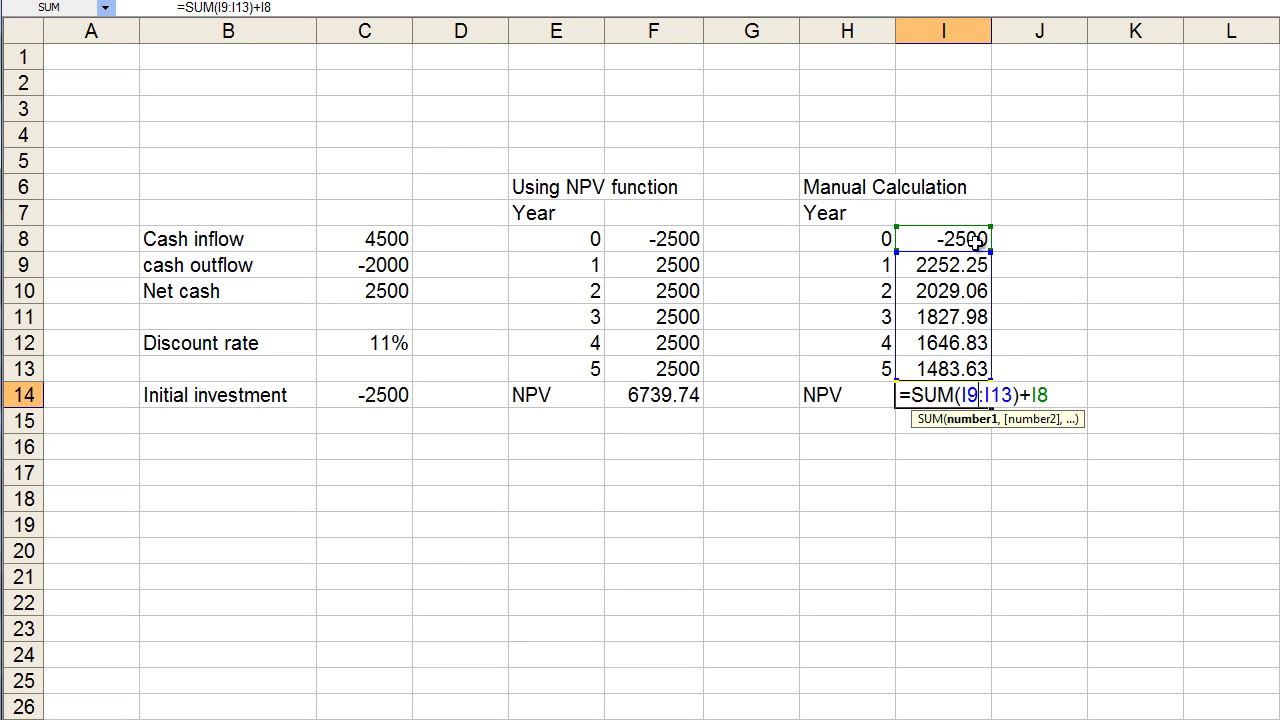
{"action": "key", "text": "ctrl+Return"}
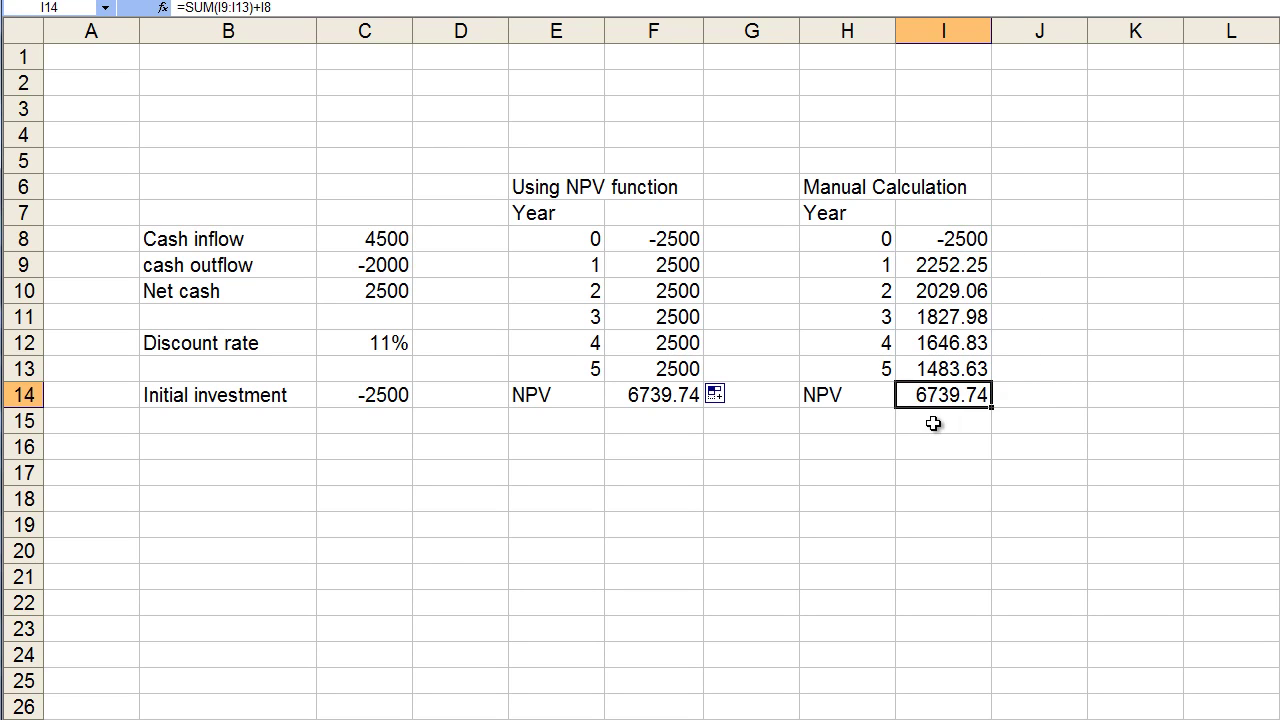
{"action": "left_click_drag", "start_coordinate": [823, 190], "coordinate": [943, 189]}
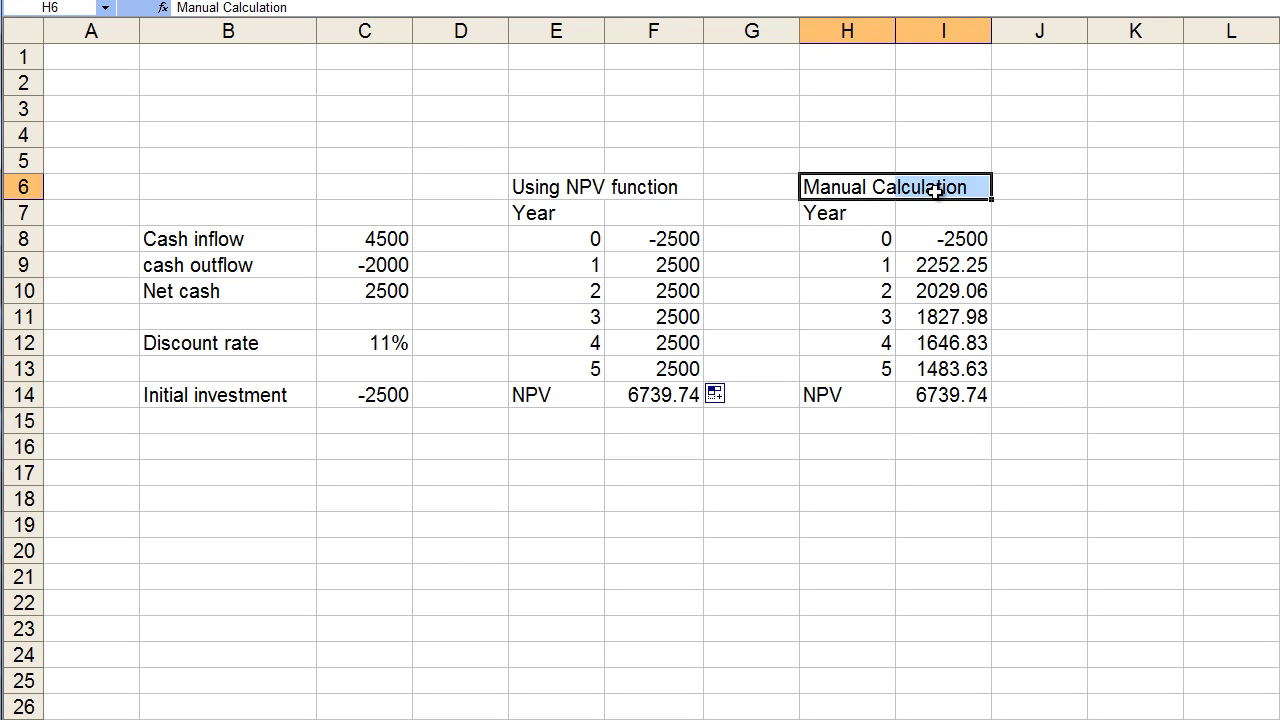
{"action": "left_click_drag", "start_coordinate": [570, 187], "coordinate": [690, 190]}
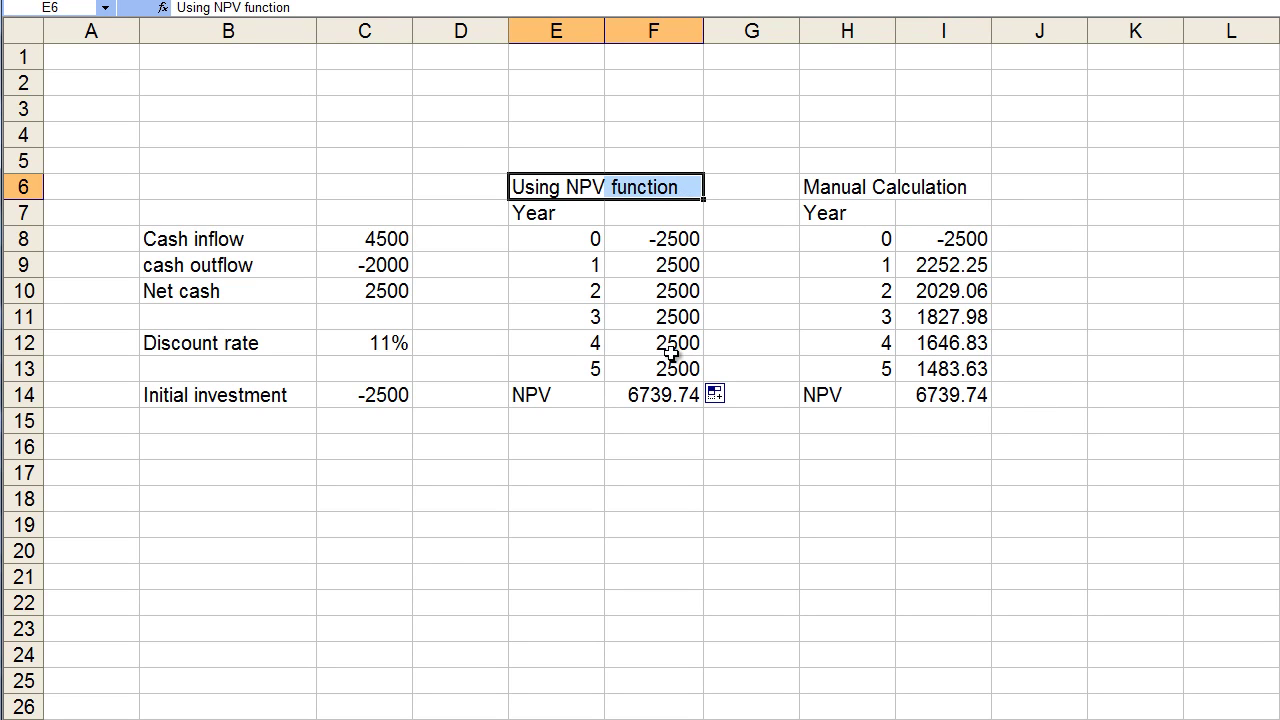